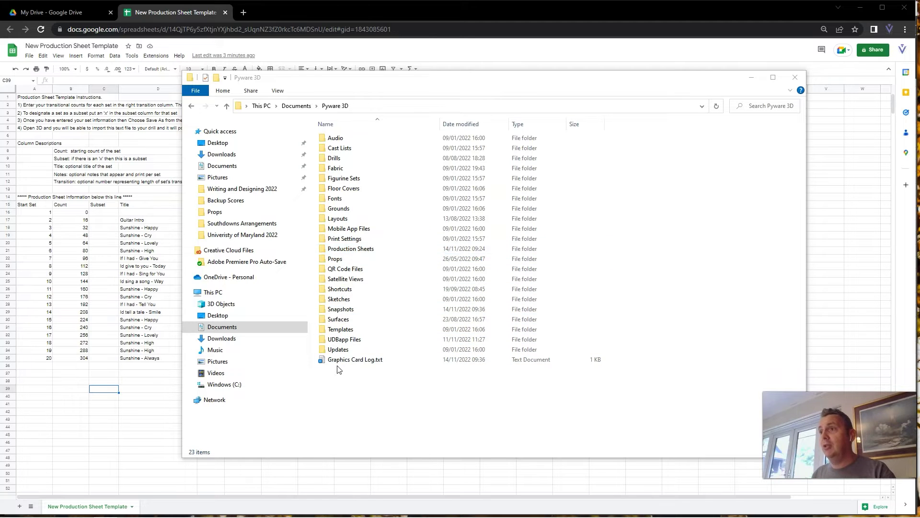
Step: Locate the production sheet template CSV in the Pyware 3D Production Sheets folder and return to the spreadsheet in Chrome
left_click(345, 250)
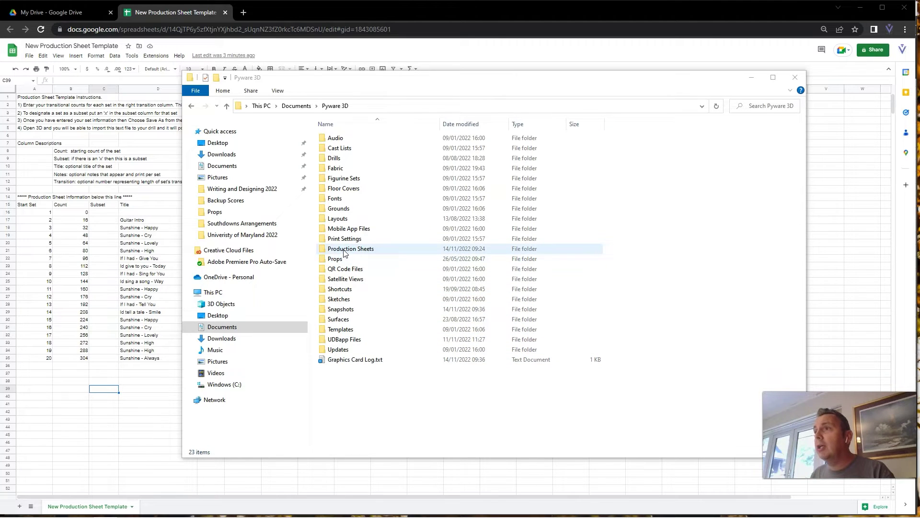
double_click(391, 250)
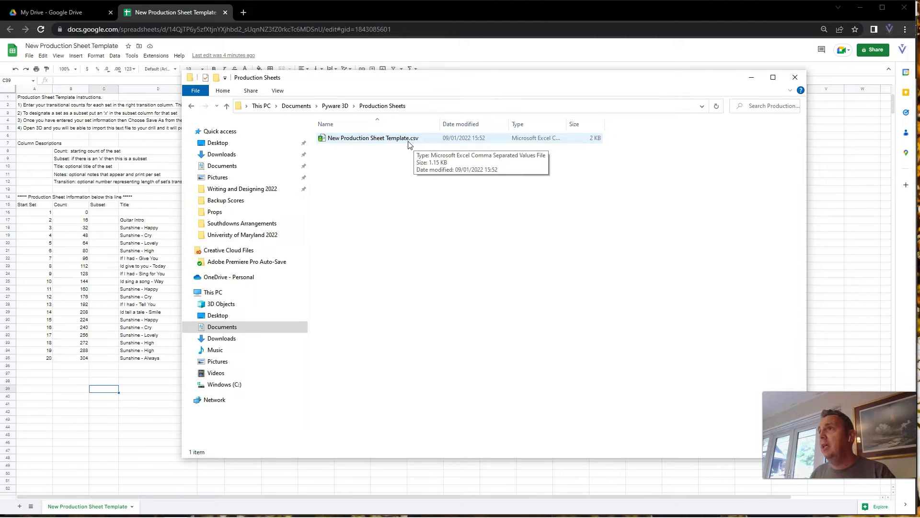
left_click(399, 11)
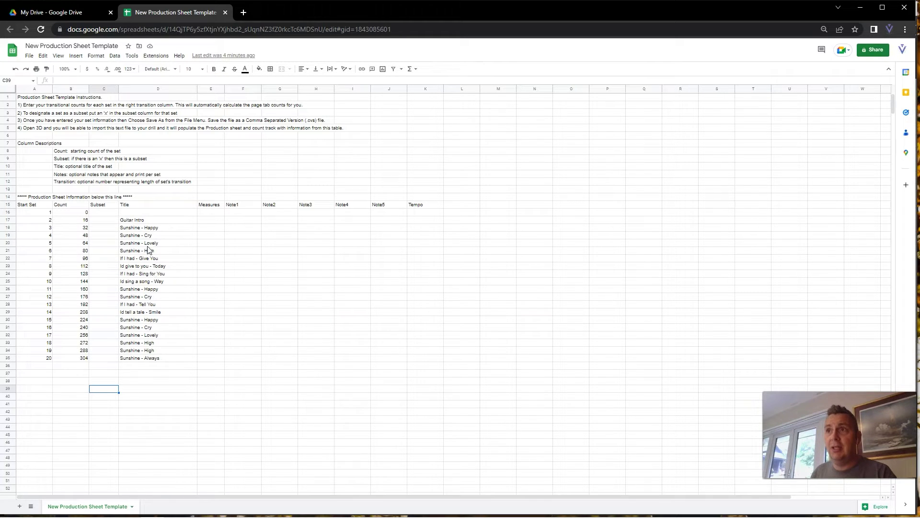
Step: Review the set titles in the Title column and how they line up with the Start Set and Count values
left_click(149, 214)
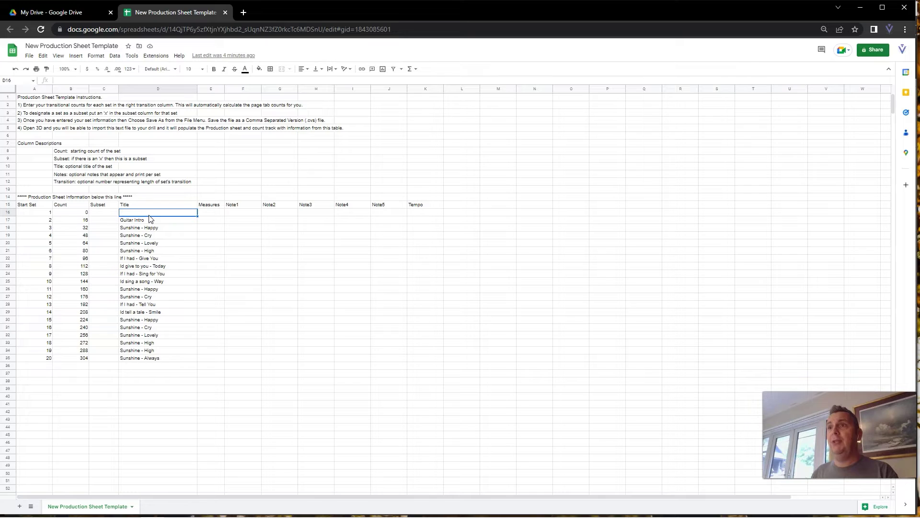
left_click(169, 222)
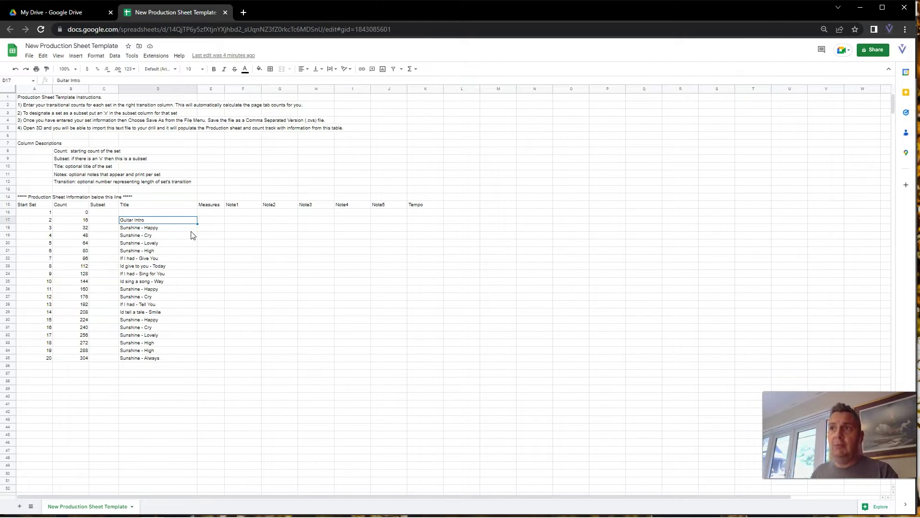
key("Down")
key("Down")
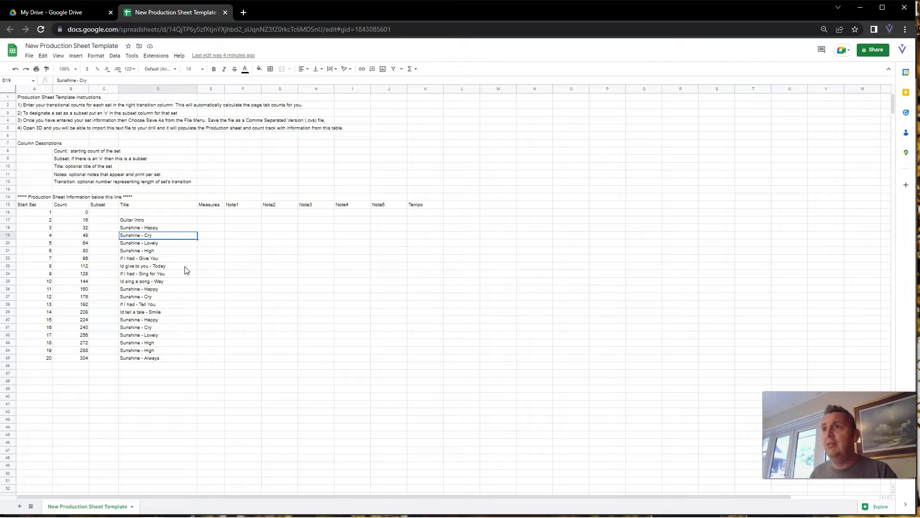
left_click(184, 413)
left_click(210, 216)
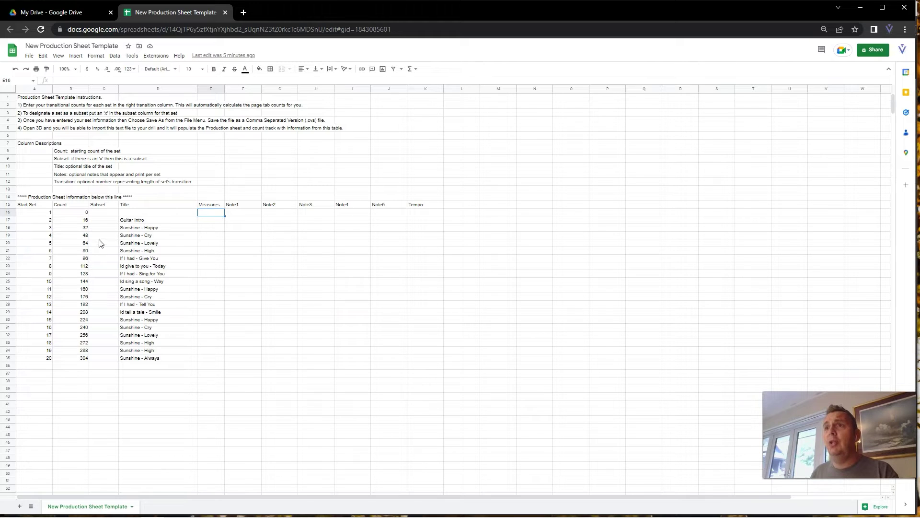
left_click(71, 214)
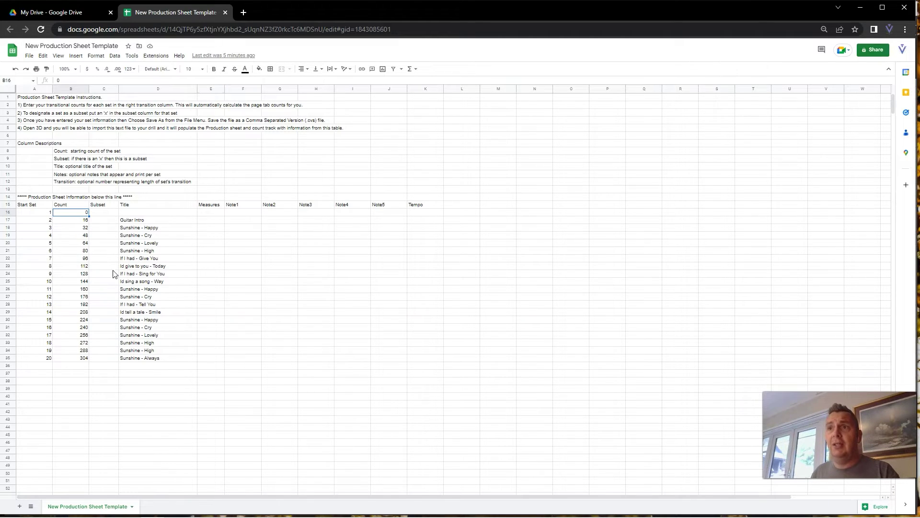
left_click(41, 213)
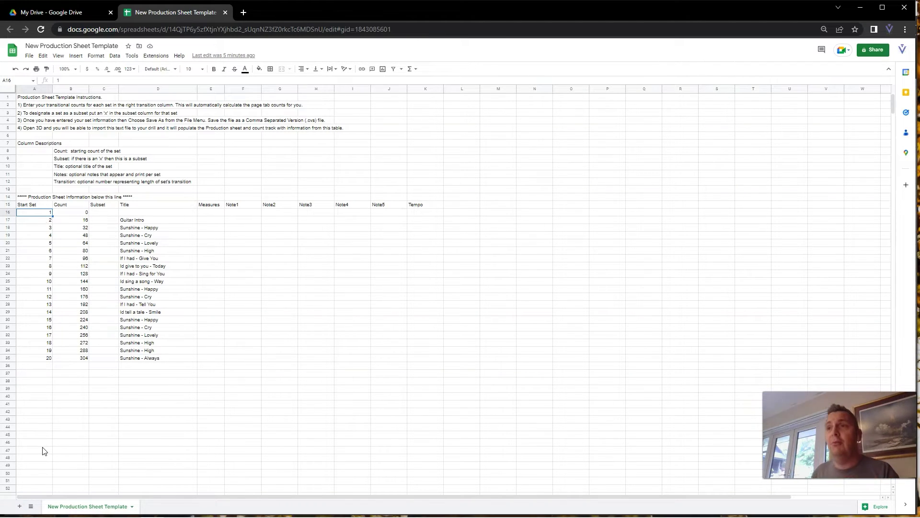
left_click(72, 216)
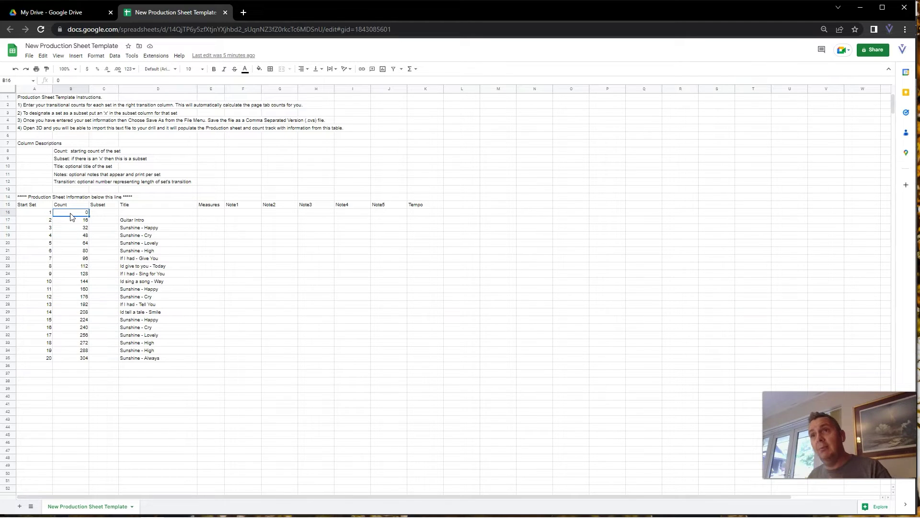
left_click(183, 219)
left_click(70, 221)
left_click(169, 224)
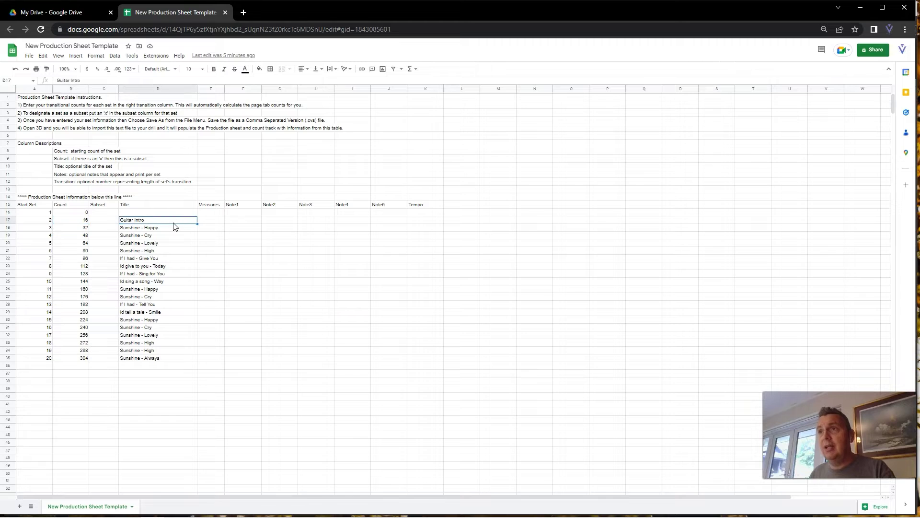
left_click(180, 229)
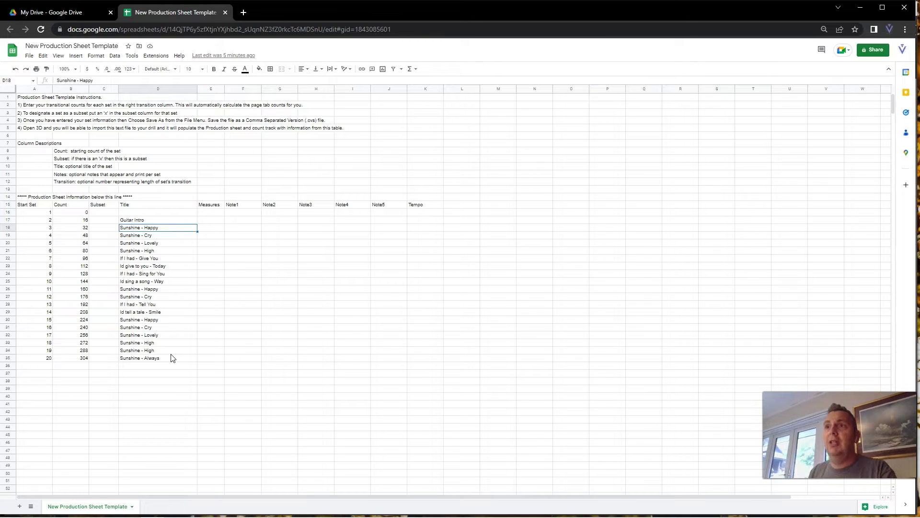
Step: Examine the Count values of the first five sets, the Measures and Note1 columns, and the full set table
left_click(78, 211)
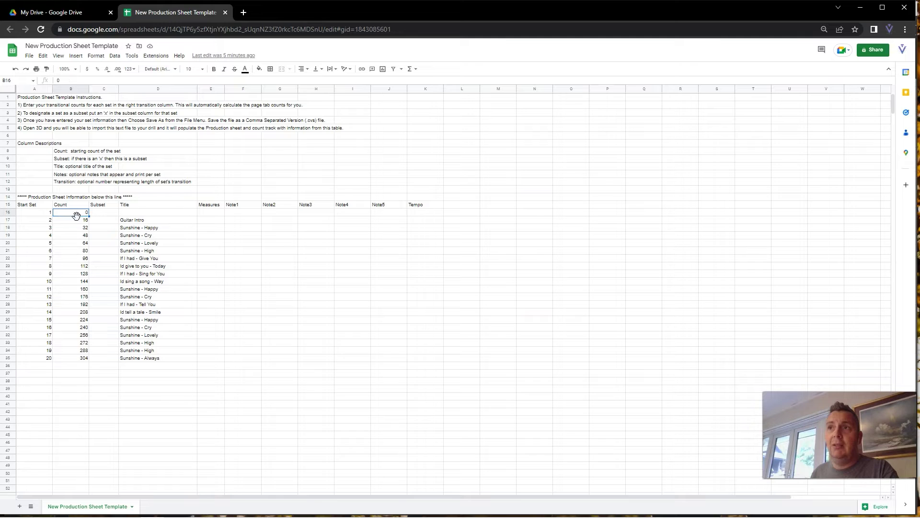
left_click(76, 222)
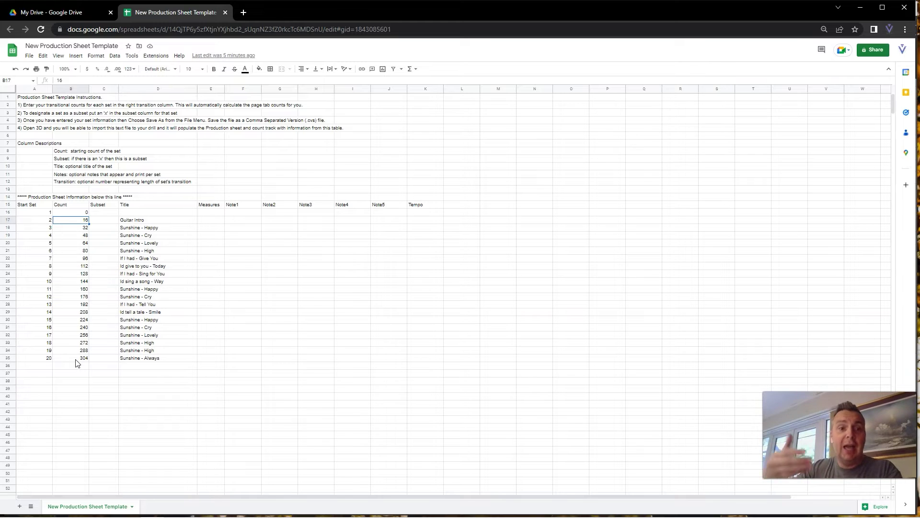
left_click(76, 229)
left_click(76, 237)
left_click(76, 244)
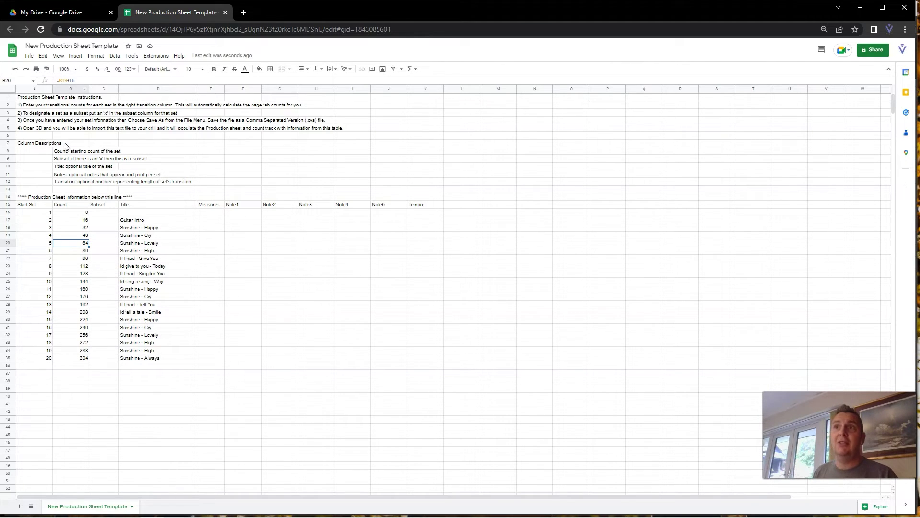
left_click(75, 228)
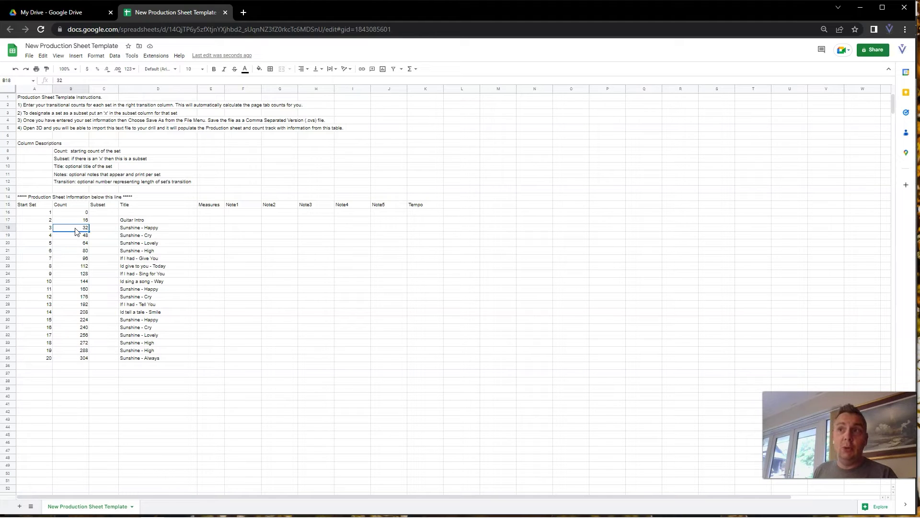
left_click(73, 221)
left_click(77, 229)
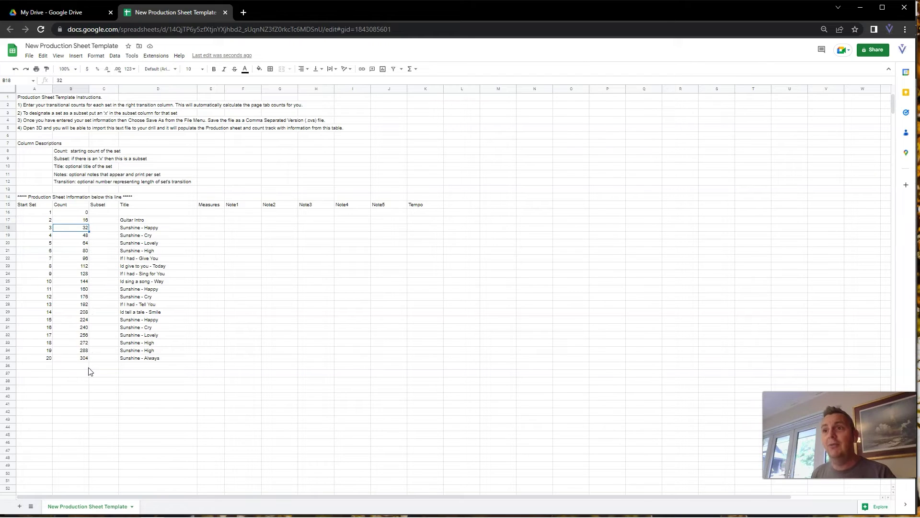
left_click(139, 367)
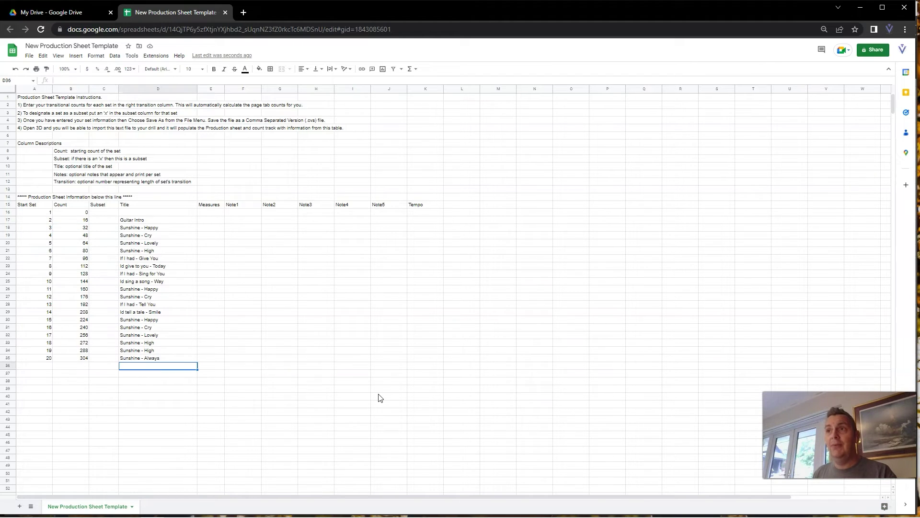
left_click(222, 222)
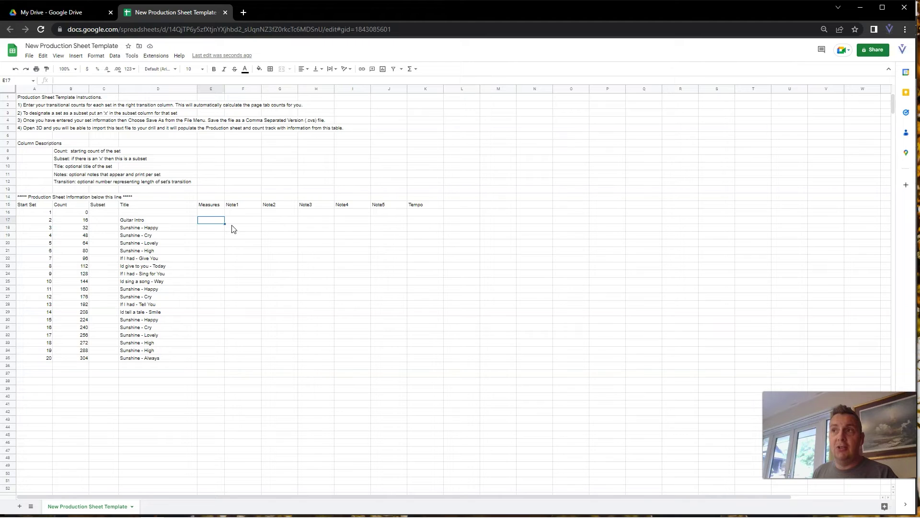
left_click(246, 220)
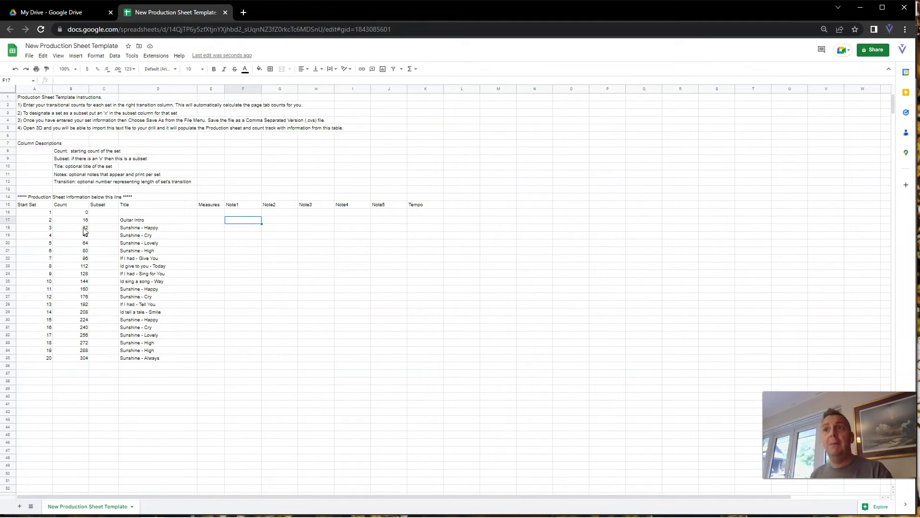
left_click_drag(44, 214, 164, 360)
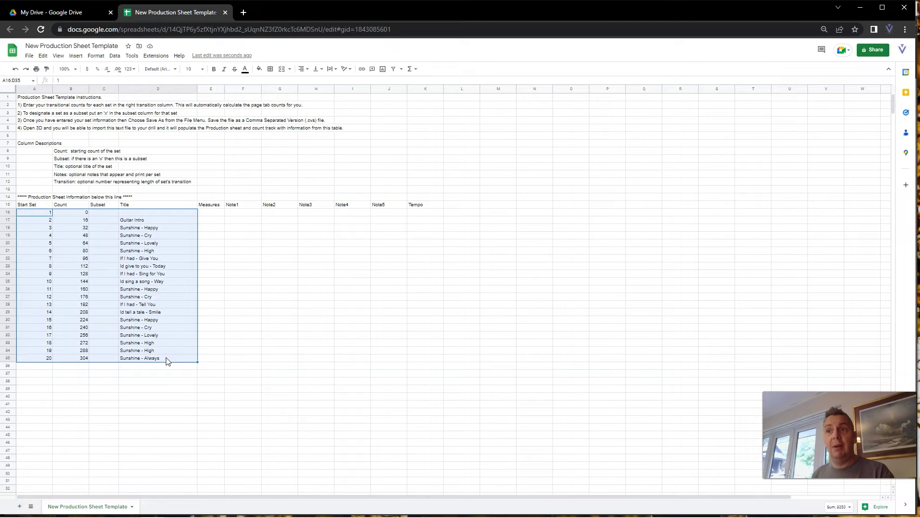
left_click(228, 337)
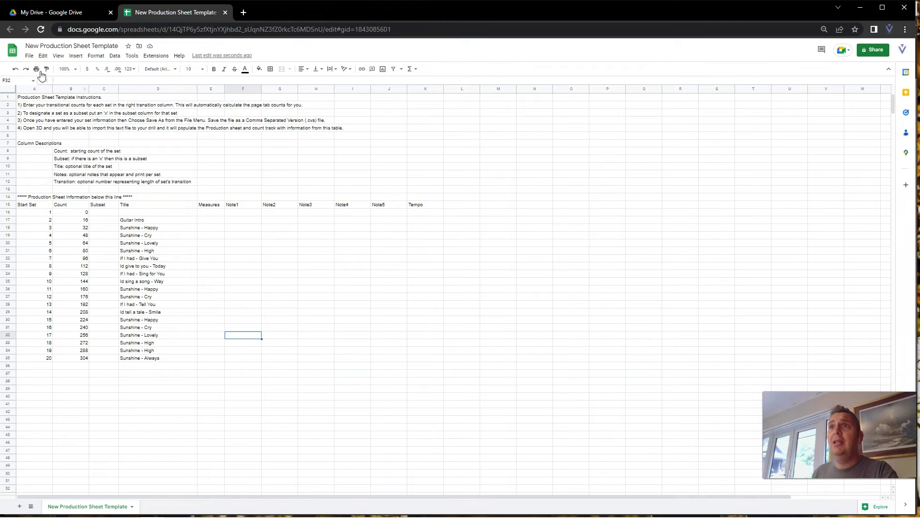
Step: Download the production sheet as a Comma Separated Values (.csv) file
left_click(29, 56)
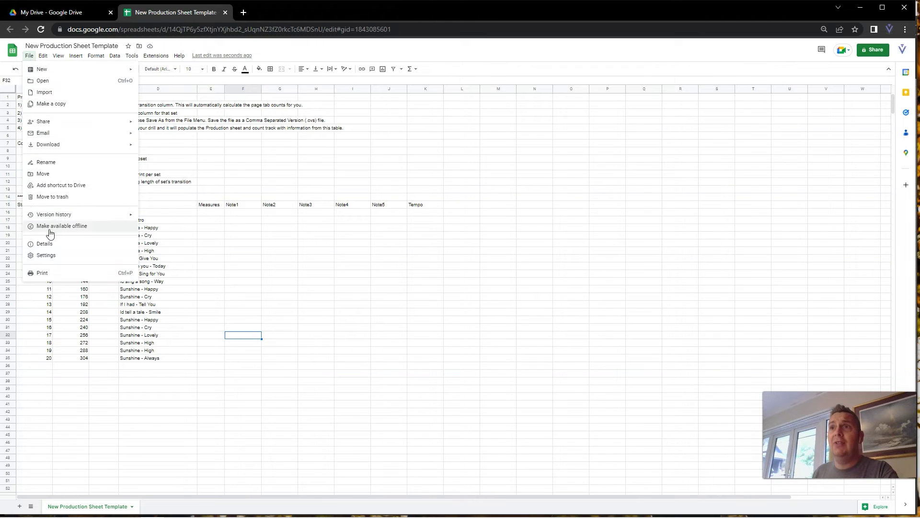
mouse_move(129, 146)
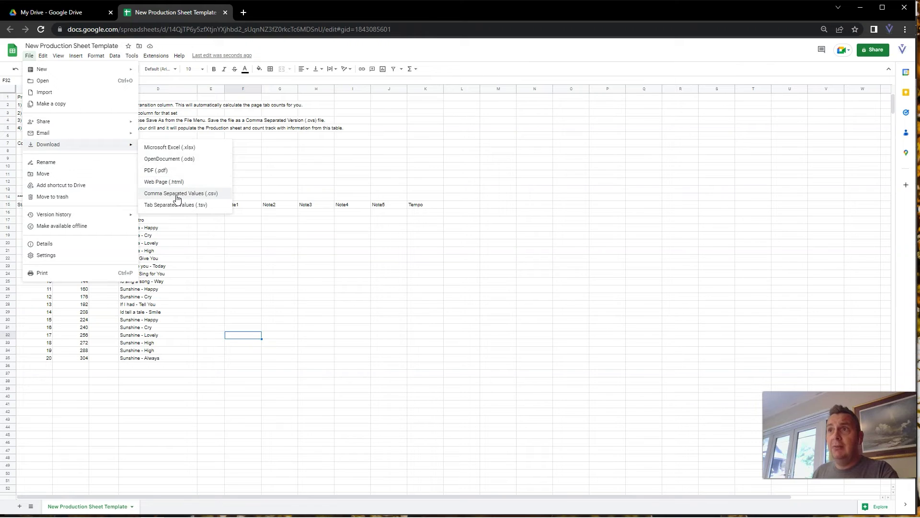
left_click(178, 195)
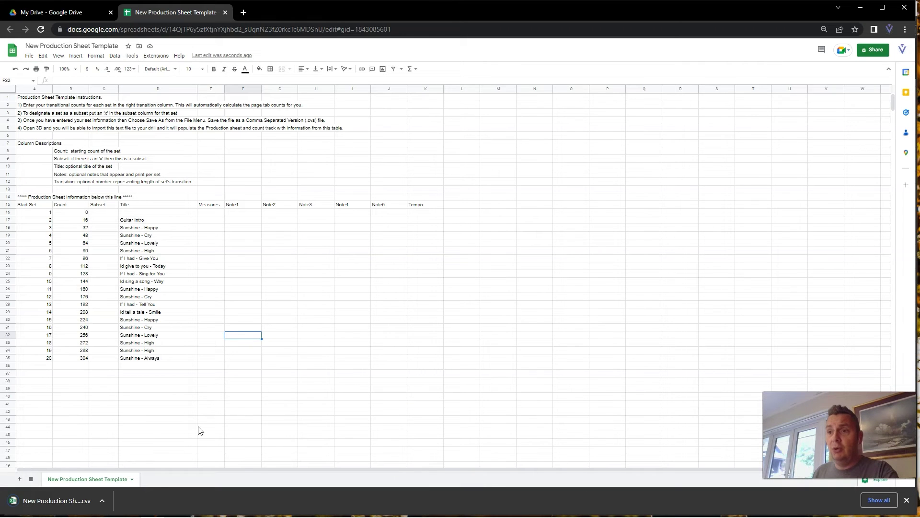
Step: Switch to Pyware 3D, move the Real View window over grid columns A to E, and rotate its view of the arena floor
mouse_move(143, 516)
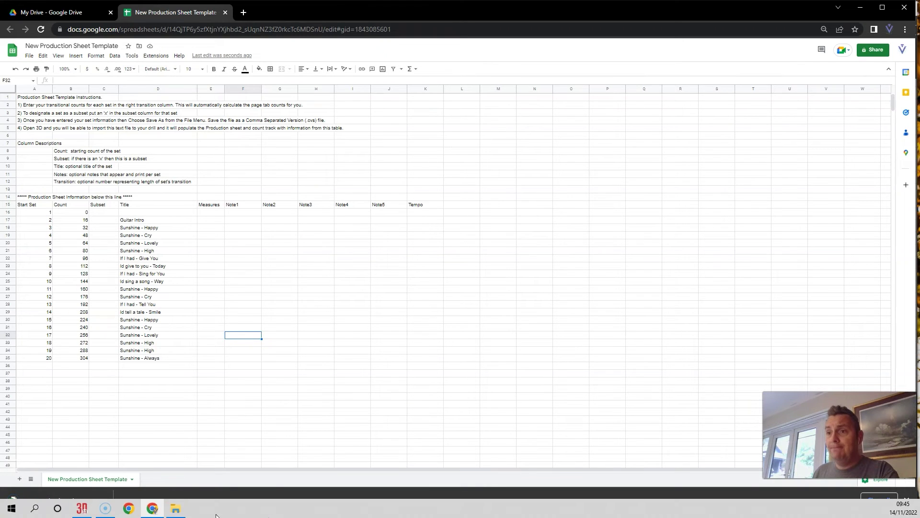
left_click(82, 508)
left_click_drag(618, 129, 251, 129)
left_click_drag(323, 288, 159, 291)
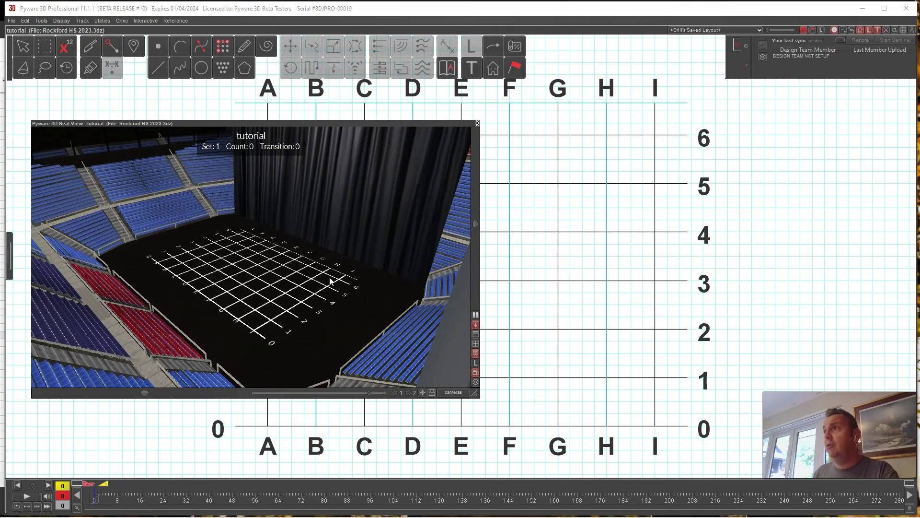
double_click(287, 124)
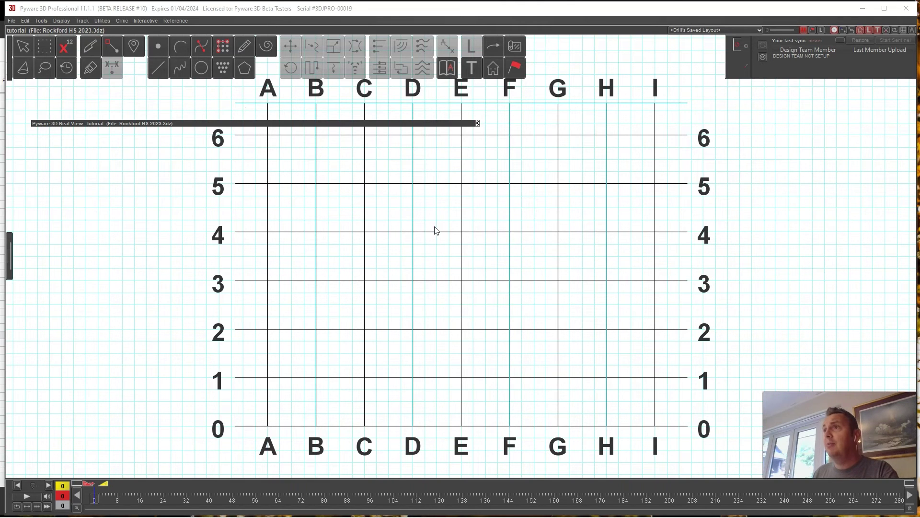
double_click(262, 124)
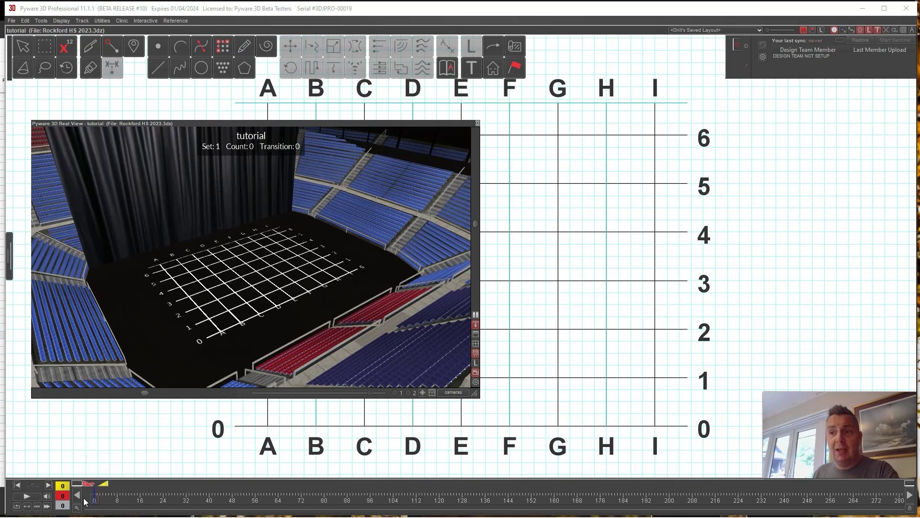
Step: Show the 3D Production Sheet and place its window beside the Real View scene
left_click(101, 21)
left_click(167, 84)
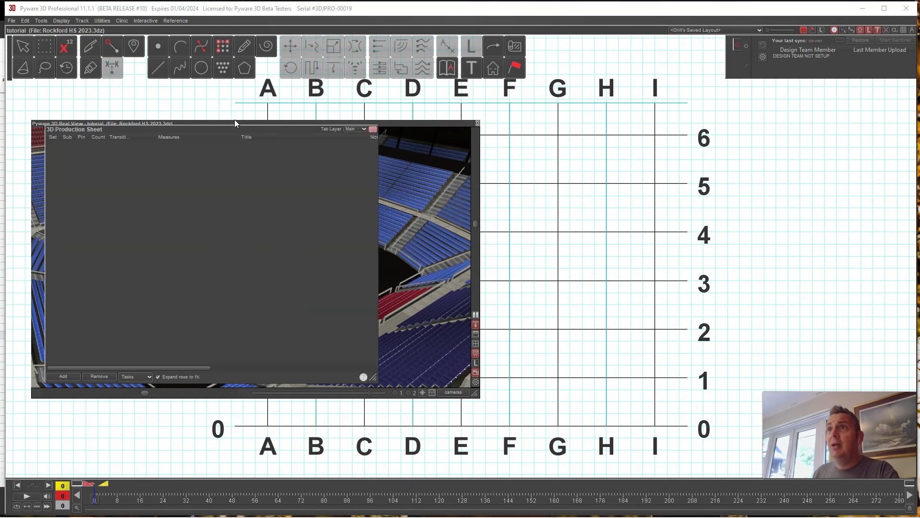
left_click_drag(236, 132, 600, 132)
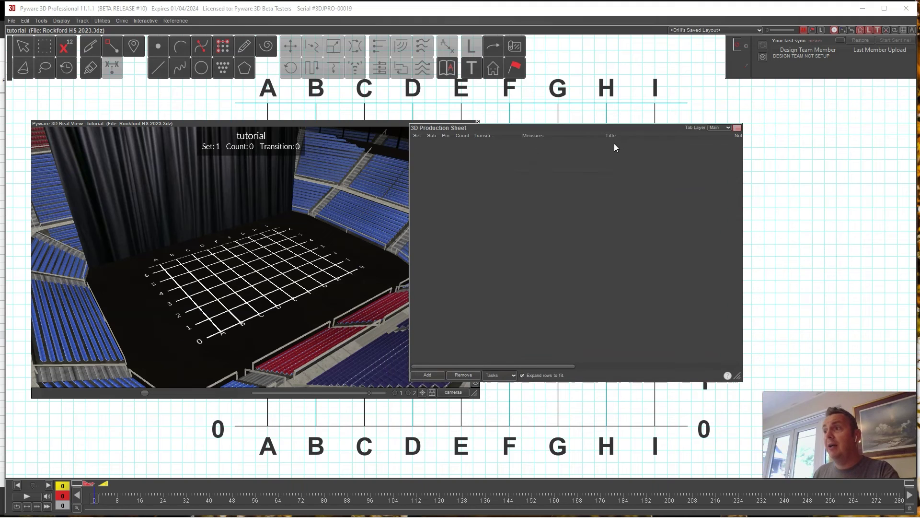
Step: Import the production sheet file New Production Sheet Template - New Production Sheet Template.csv from the Downloads folder into the drill
left_click(103, 20)
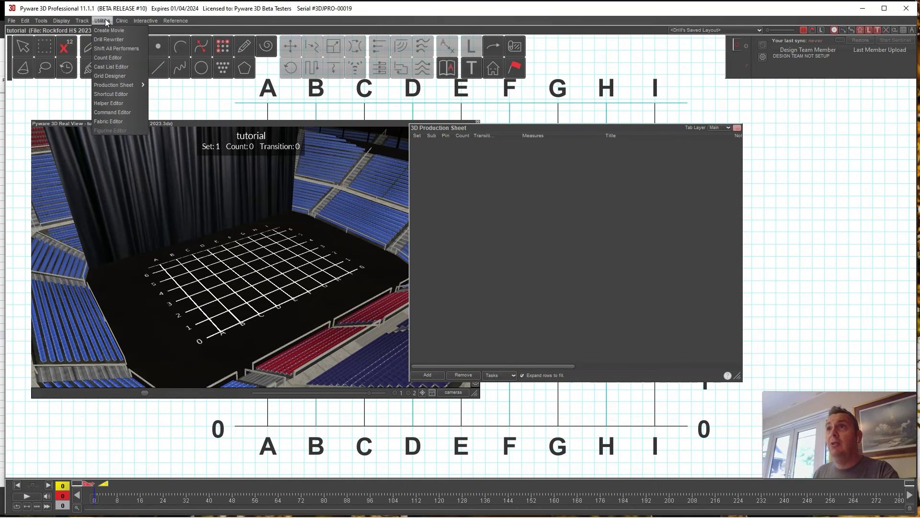
mouse_move(117, 85)
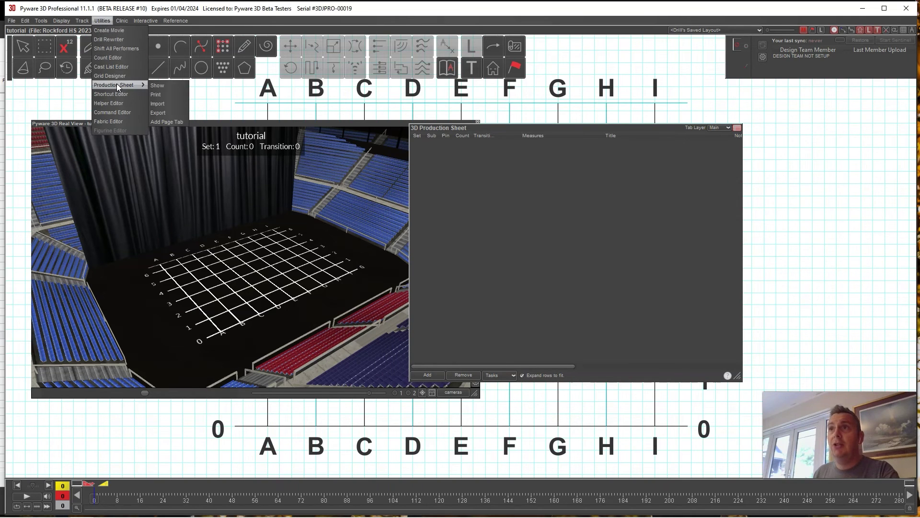
left_click(174, 102)
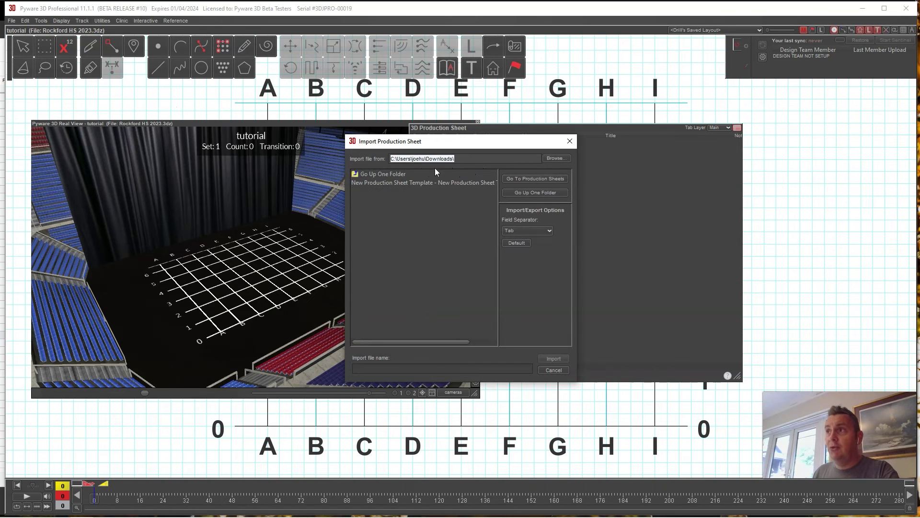
left_click(403, 182)
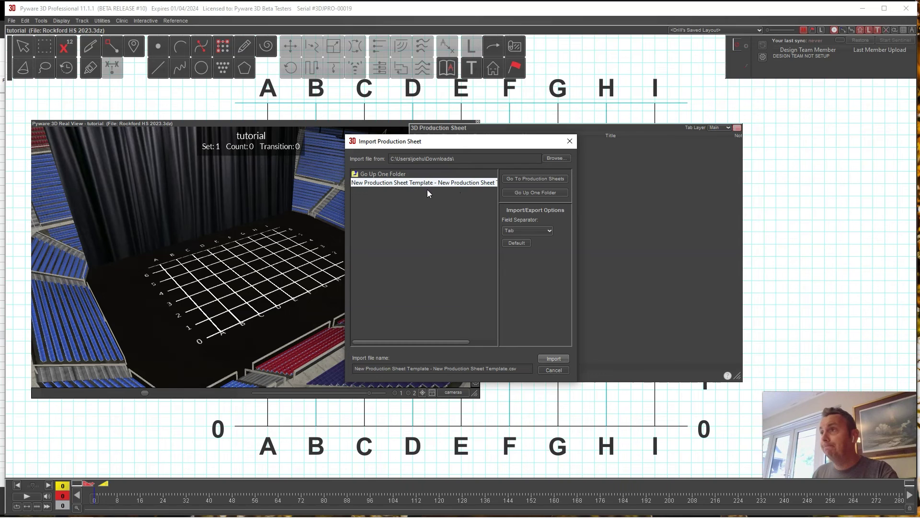
double_click(430, 182)
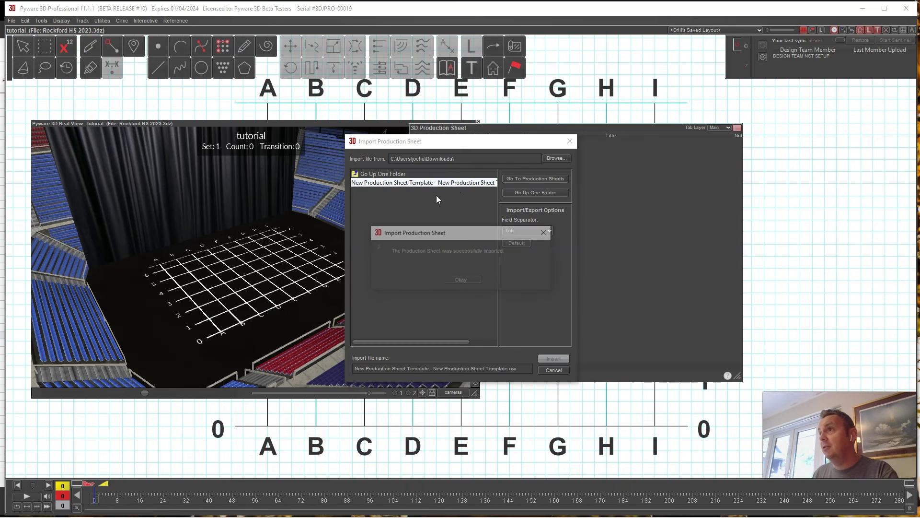
left_click(458, 280)
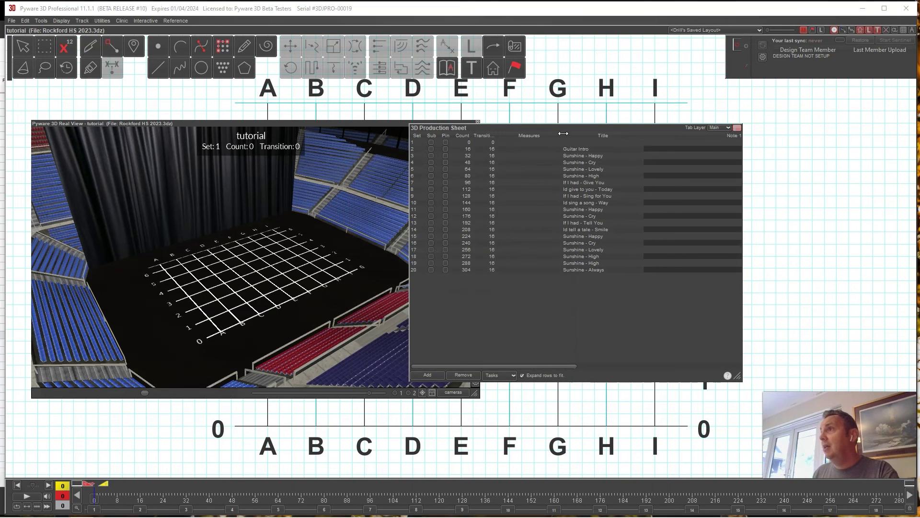
Step: Narrow the production sheet's Measures column and widen its Transition column, and move the sheet window clear of the Real View scene
left_click_drag(568, 135, 525, 134)
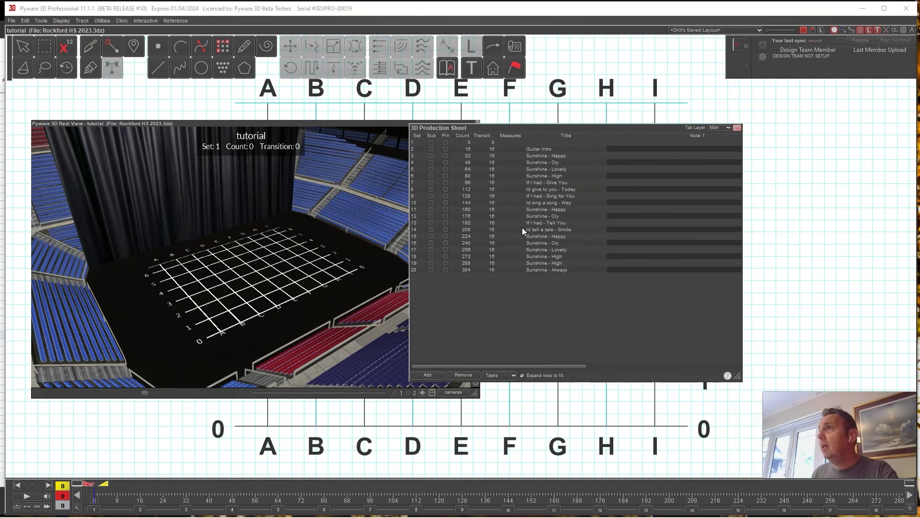
left_click_drag(495, 137, 490, 269)
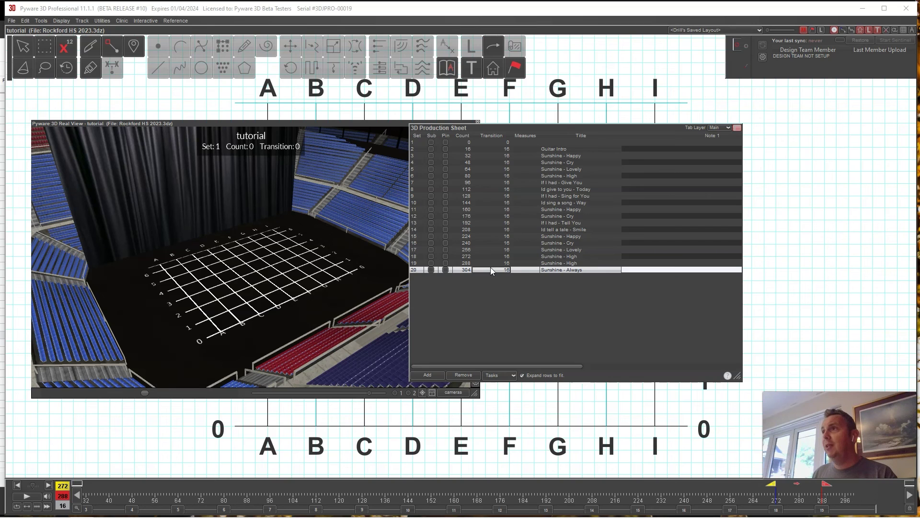
left_click_drag(516, 125, 591, 122)
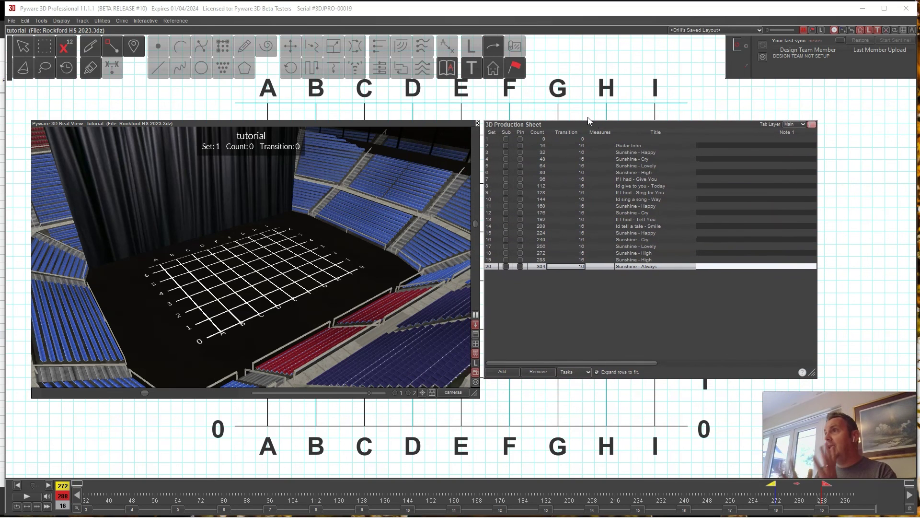
left_click_drag(548, 155, 539, 144)
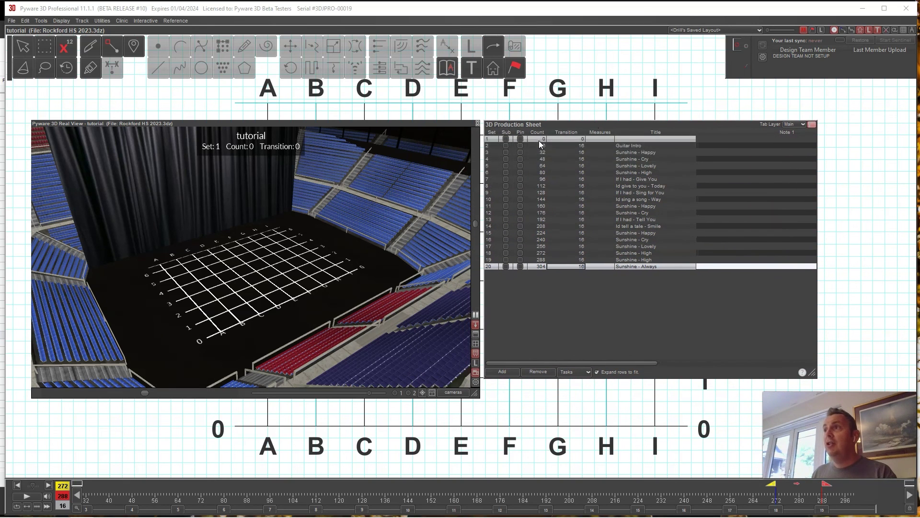